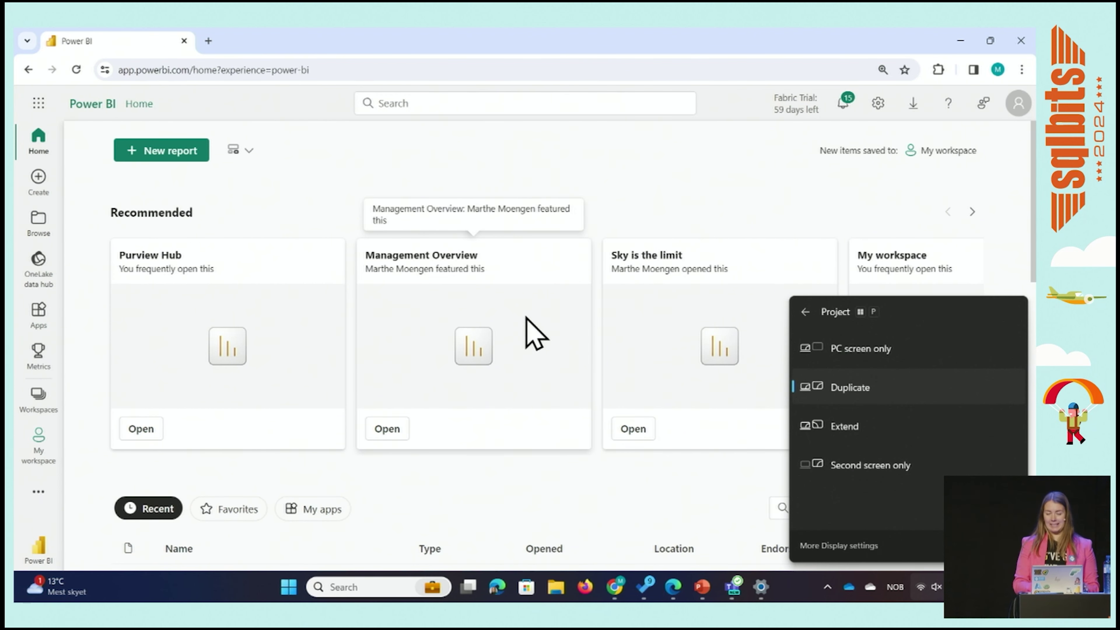
- Dismiss the projection flyout and go from the Settings menu to the Admin portal's Tenant settings
{"action": "left_click", "coordinate": [655, 217]}
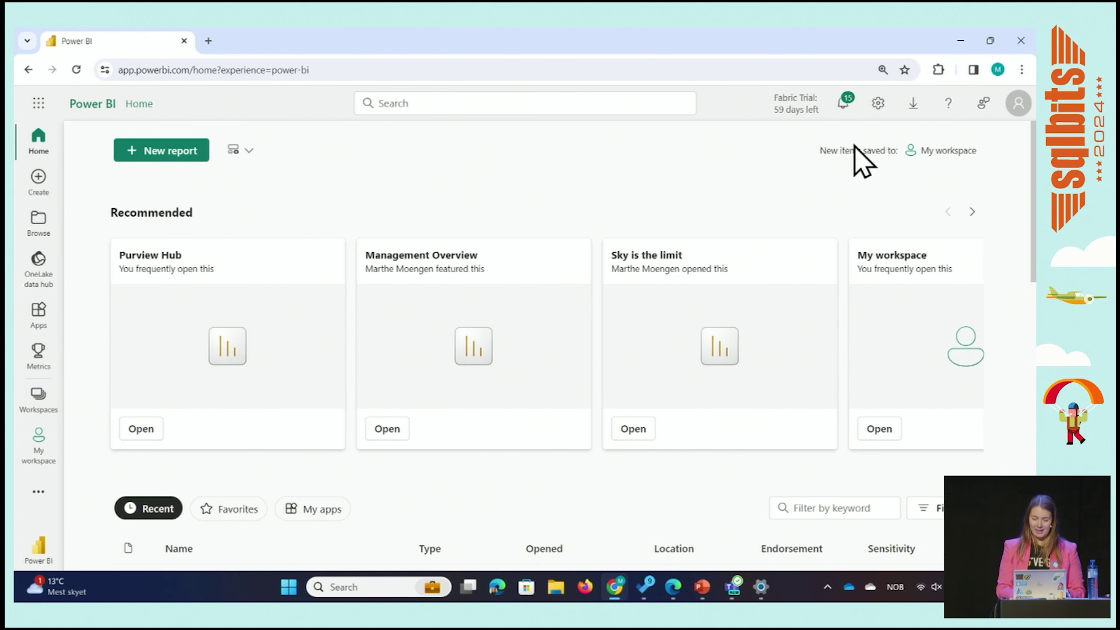
{"action": "left_click", "coordinate": [878, 103]}
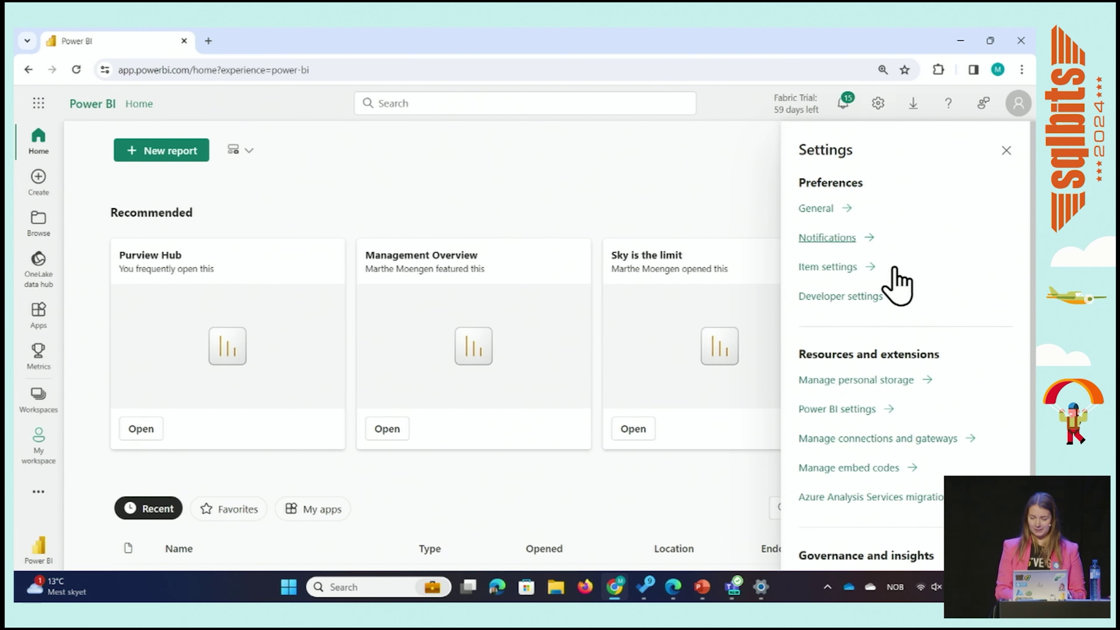
{"action": "scroll", "coordinate": [895, 282], "scroll_direction": "down", "scroll_amount": 2}
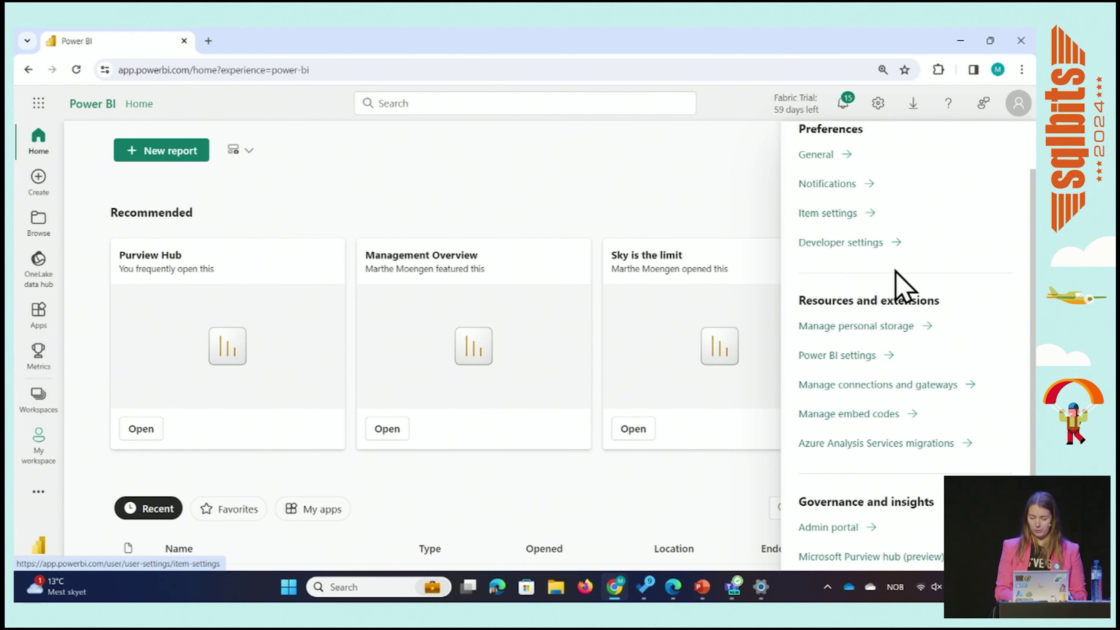
{"action": "left_click", "coordinate": [837, 540]}
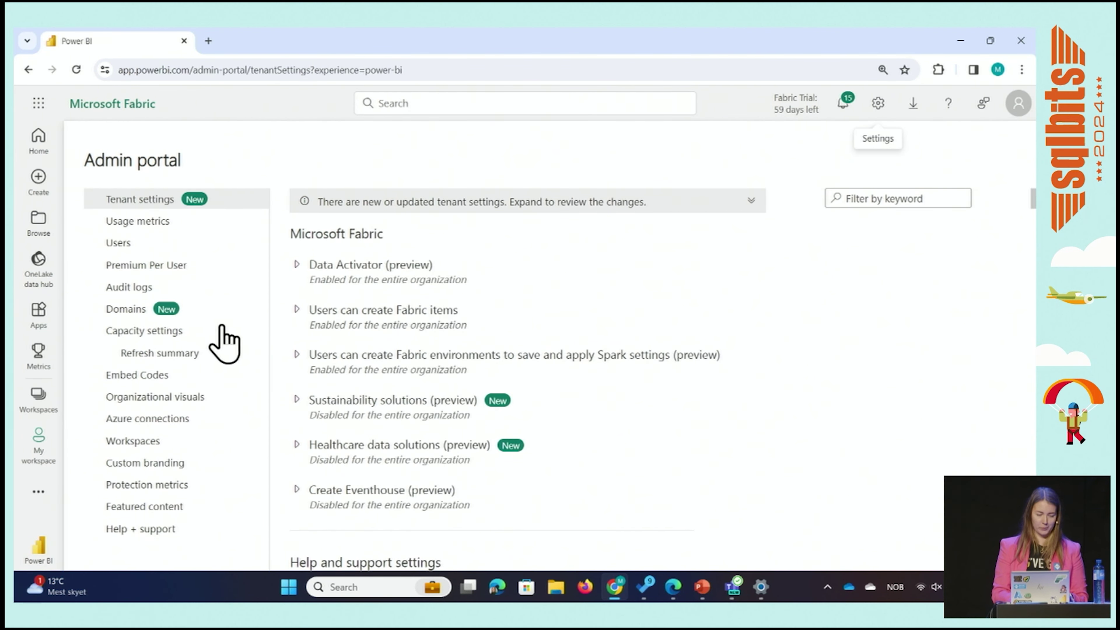
- Go to Domains in the Admin portal and open the SCM domain with its two subdomains
{"action": "left_click", "coordinate": [207, 326]}
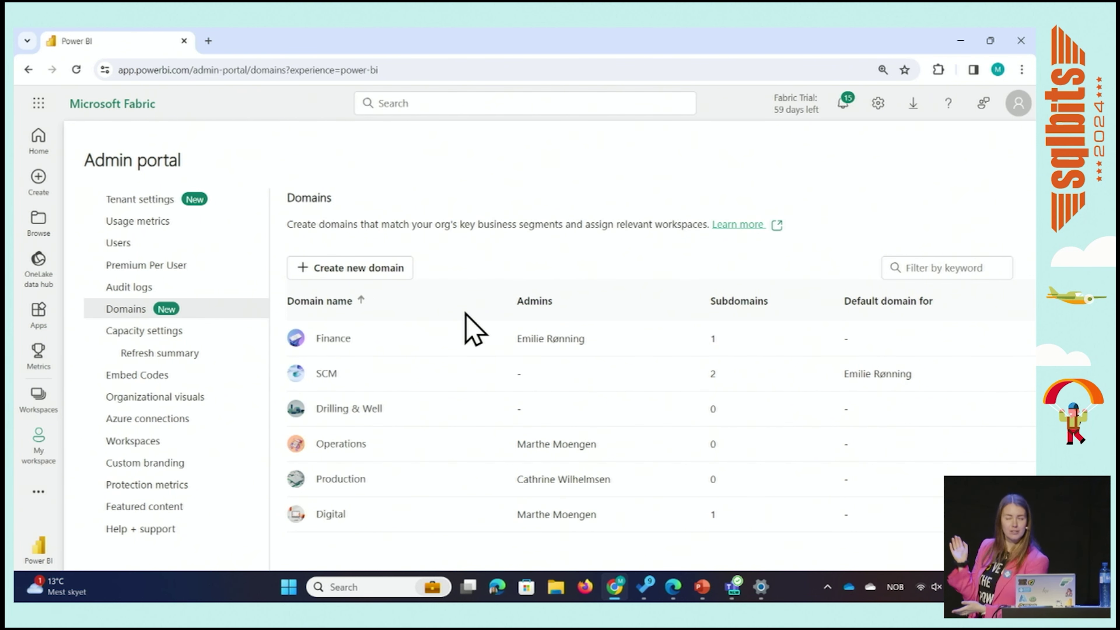
{"action": "left_click", "coordinate": [324, 374]}
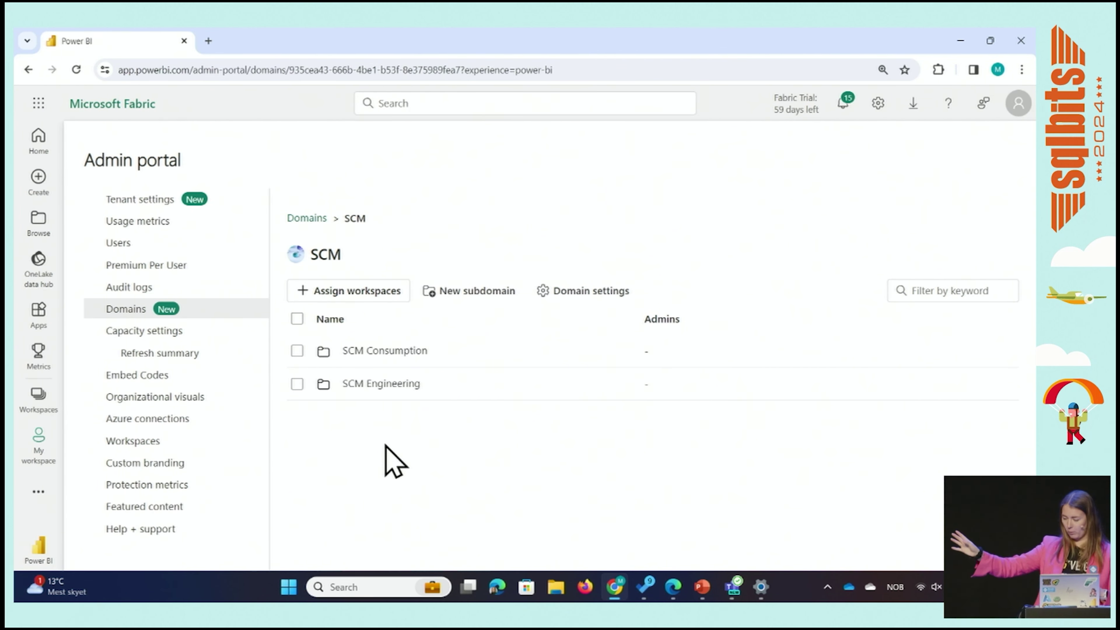
- View SCM Engineering's workspaces, return to SCM, and open its General domain settings
{"action": "left_click", "coordinate": [390, 383]}
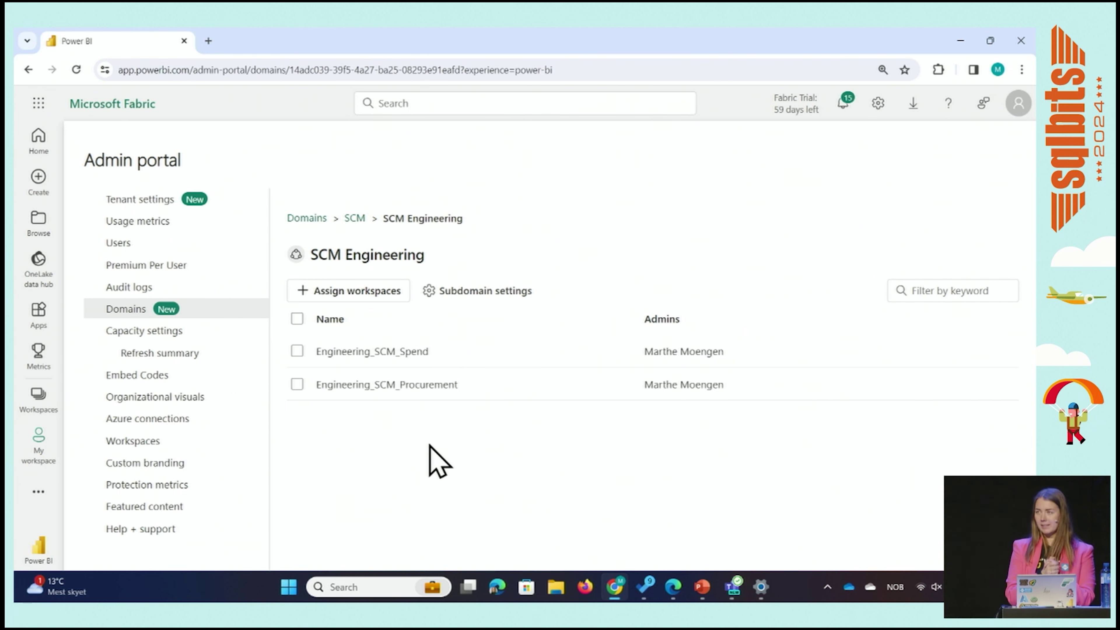
{"action": "left_click", "coordinate": [353, 218]}
{"action": "left_click", "coordinate": [586, 291]}
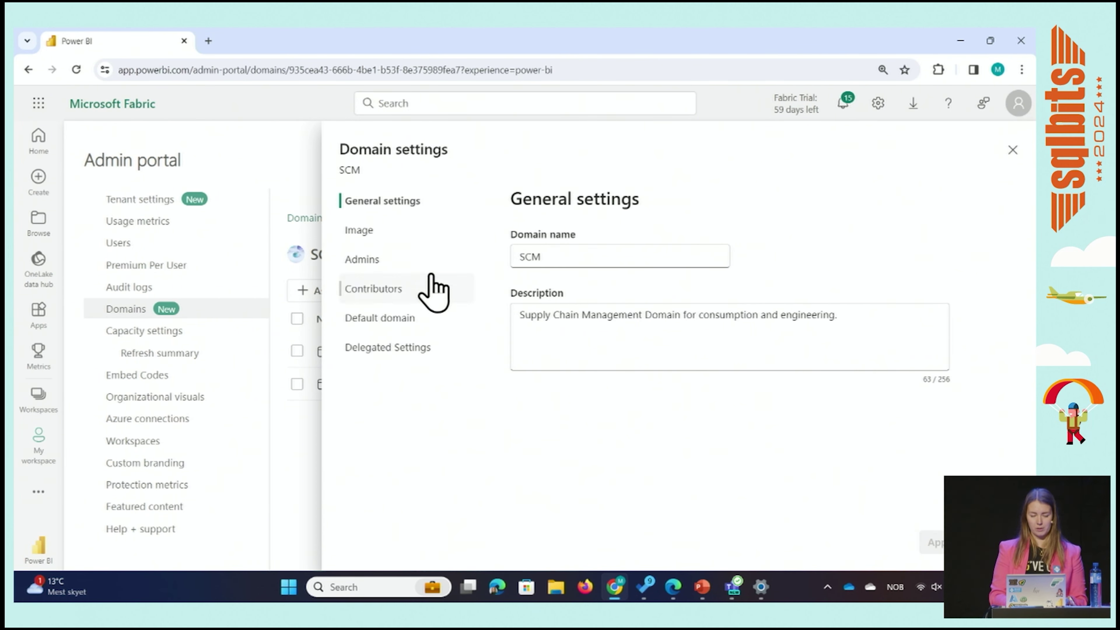
- Review the SCM domain's Image, Admins, Contributors and Default domain settings pages
{"action": "left_click", "coordinate": [399, 240]}
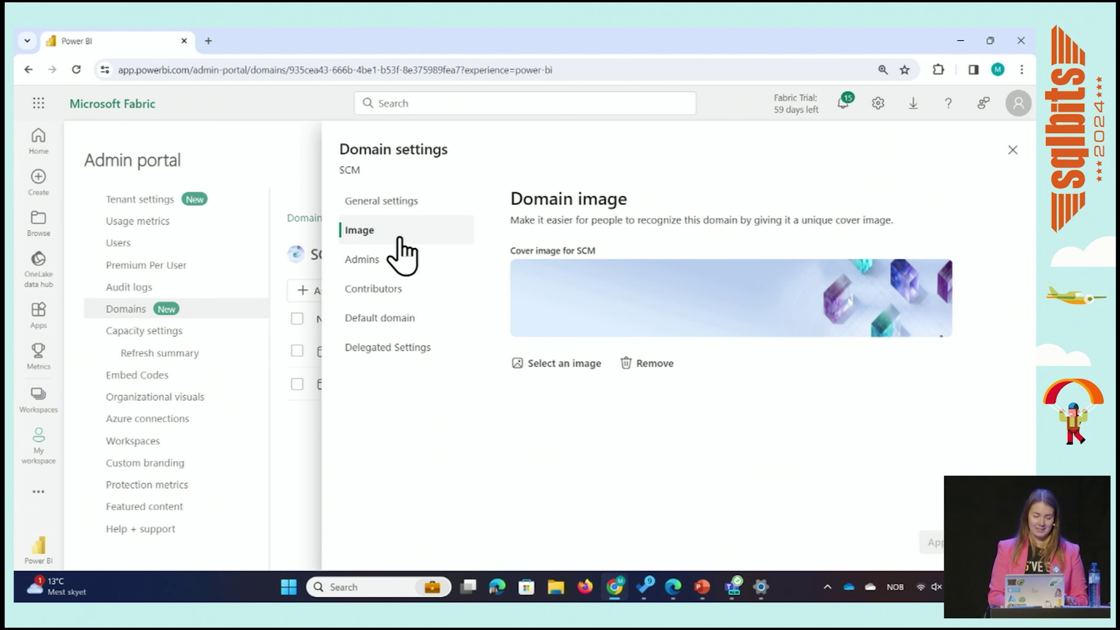
{"action": "left_click", "coordinate": [404, 261]}
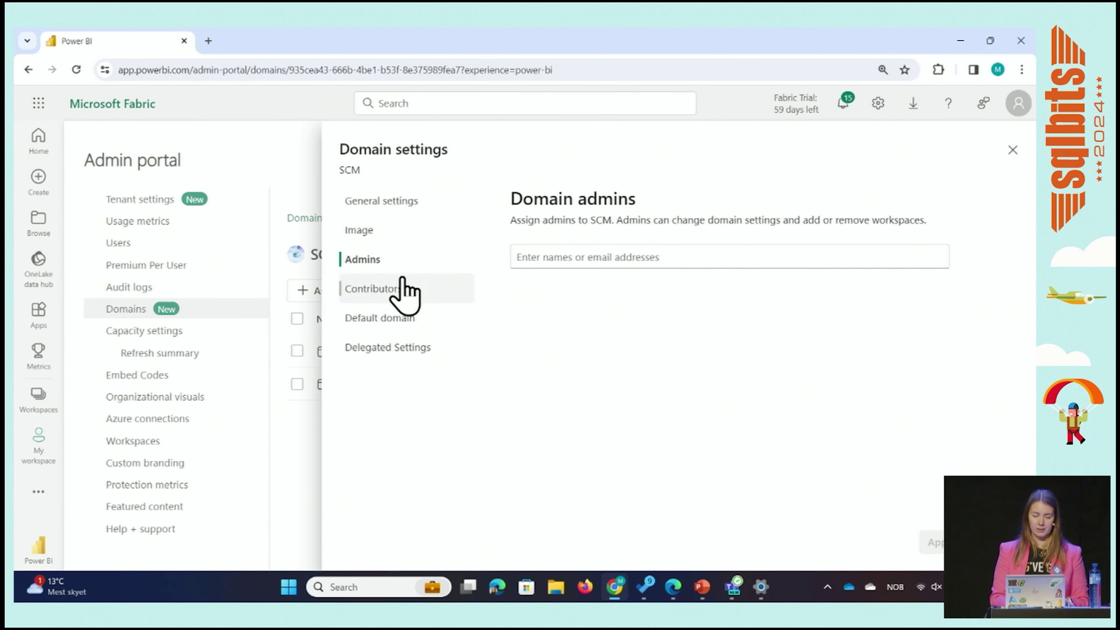
{"action": "left_click", "coordinate": [397, 289]}
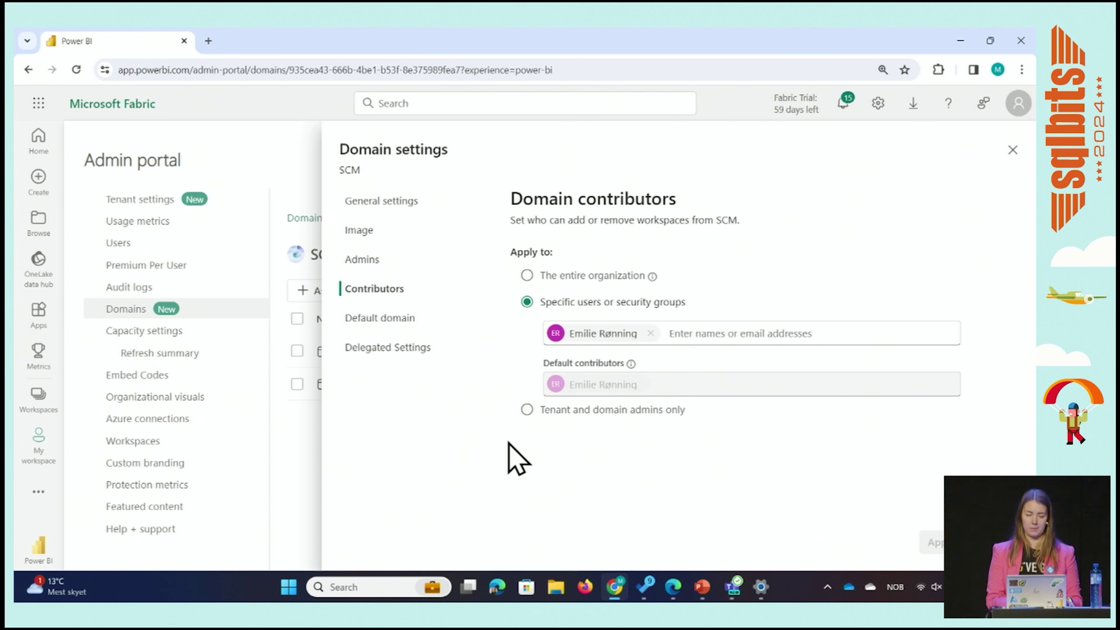
{"action": "left_click", "coordinate": [427, 322]}
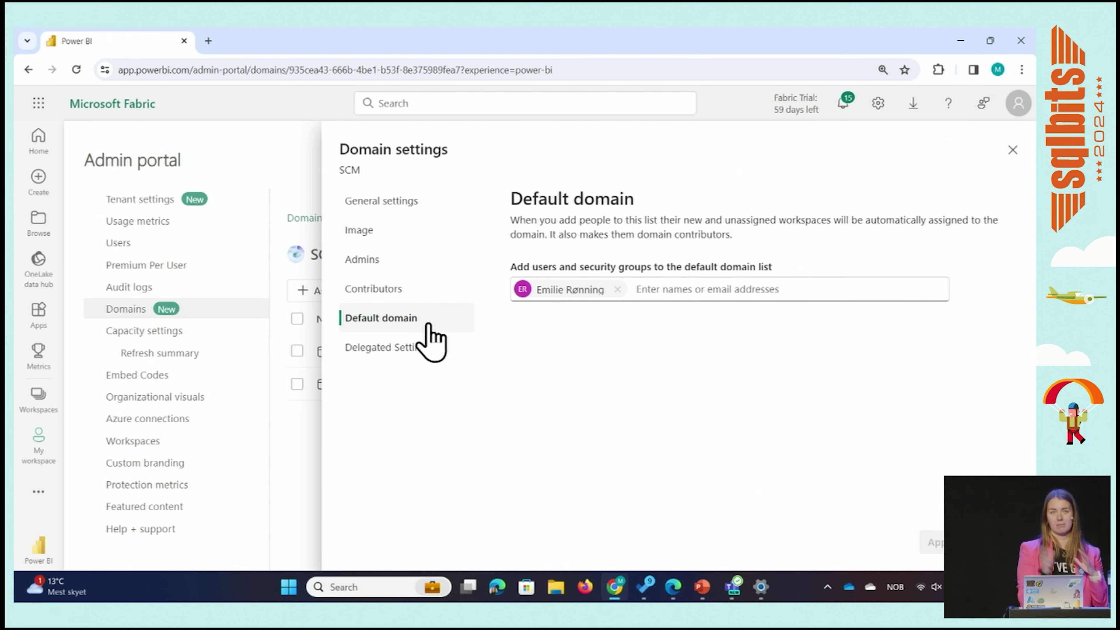
- Set delegated Certification to Specific security groups, then close SCM domain settings without applying
{"action": "left_click", "coordinate": [424, 356]}
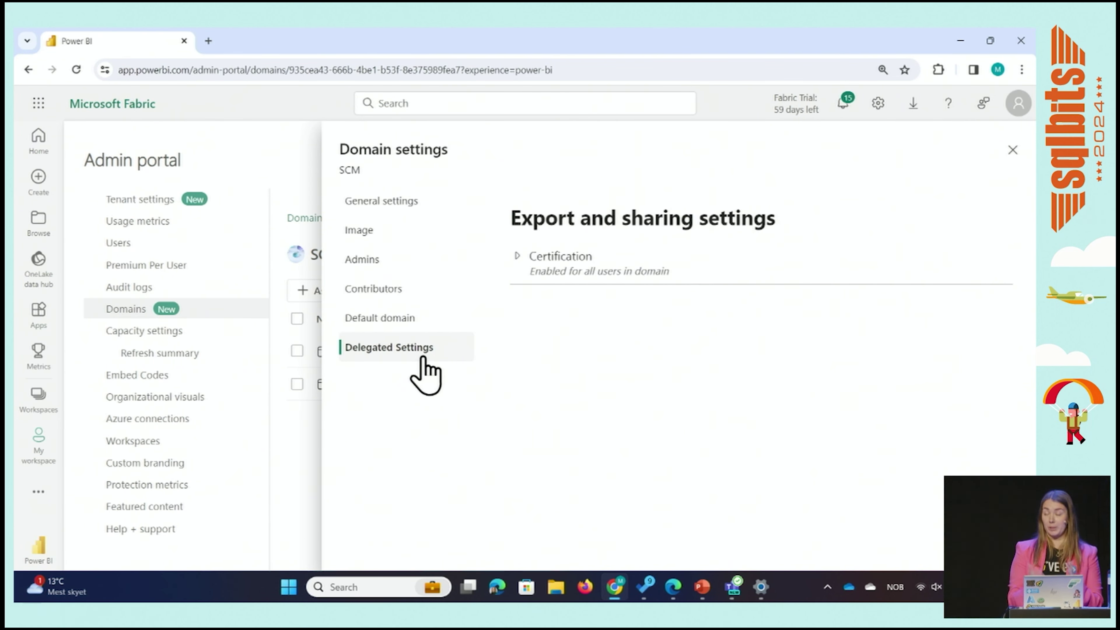
{"action": "left_click", "coordinate": [535, 258]}
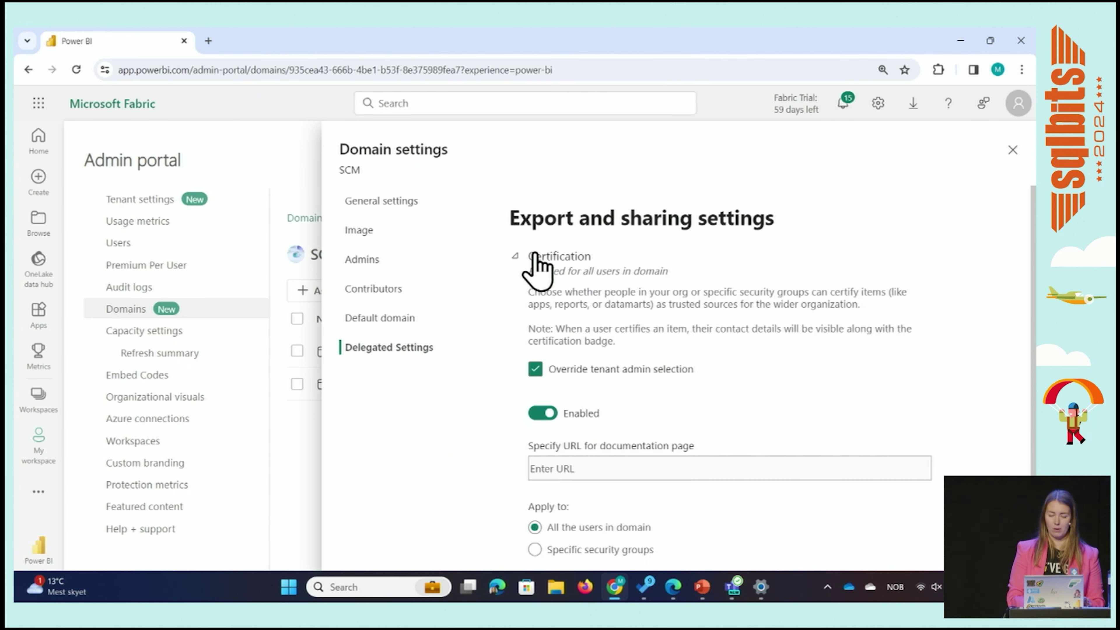
{"action": "scroll", "coordinate": [873, 430], "scroll_direction": "down", "scroll_amount": 2}
{"action": "scroll", "coordinate": [873, 430], "scroll_direction": "up", "scroll_amount": 2}
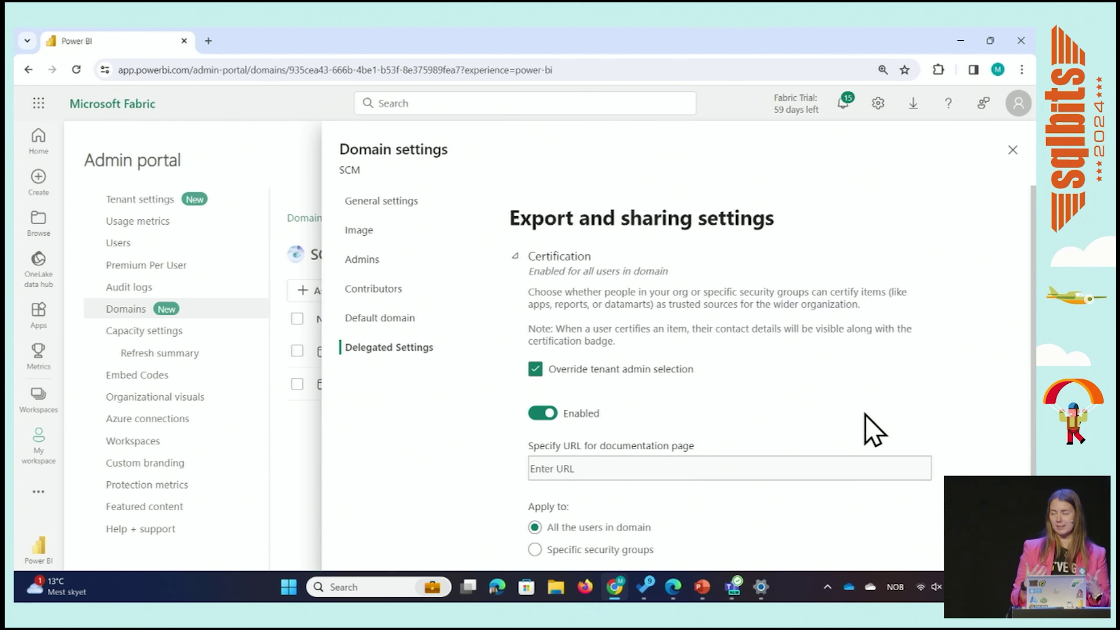
{"action": "scroll", "coordinate": [864, 415], "scroll_direction": "down", "scroll_amount": 2}
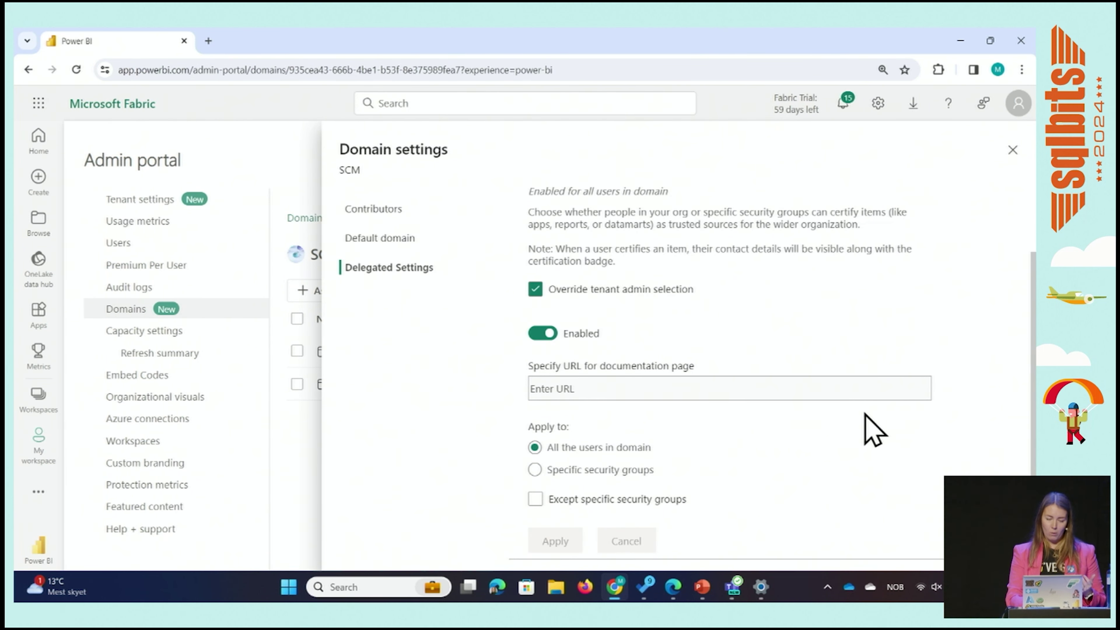
{"action": "left_click", "coordinate": [635, 471]}
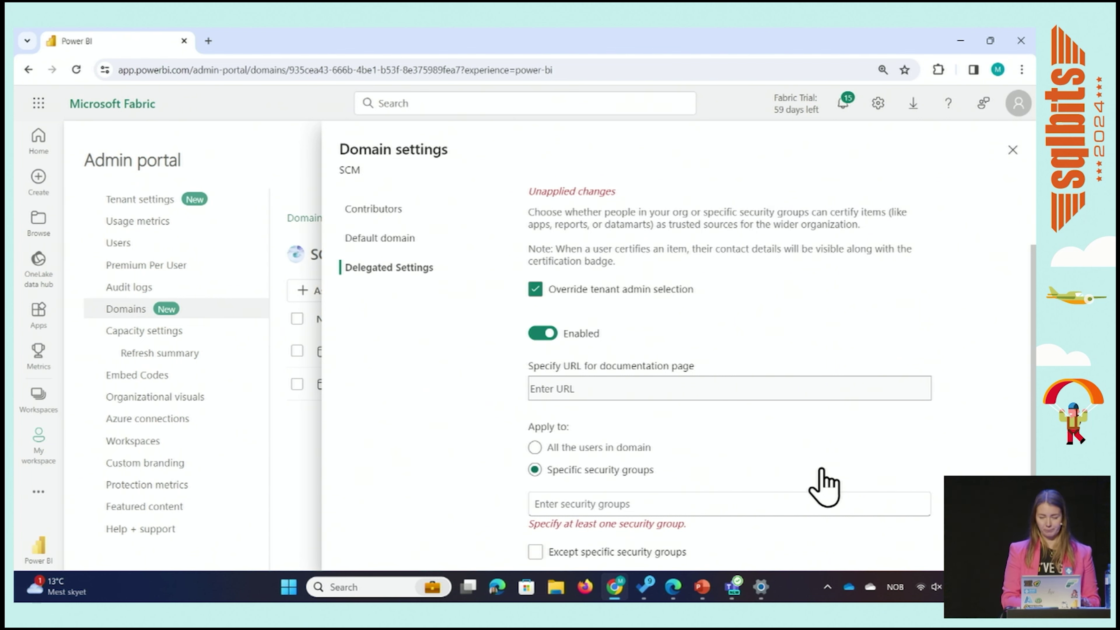
{"action": "left_click", "coordinate": [1013, 150]}
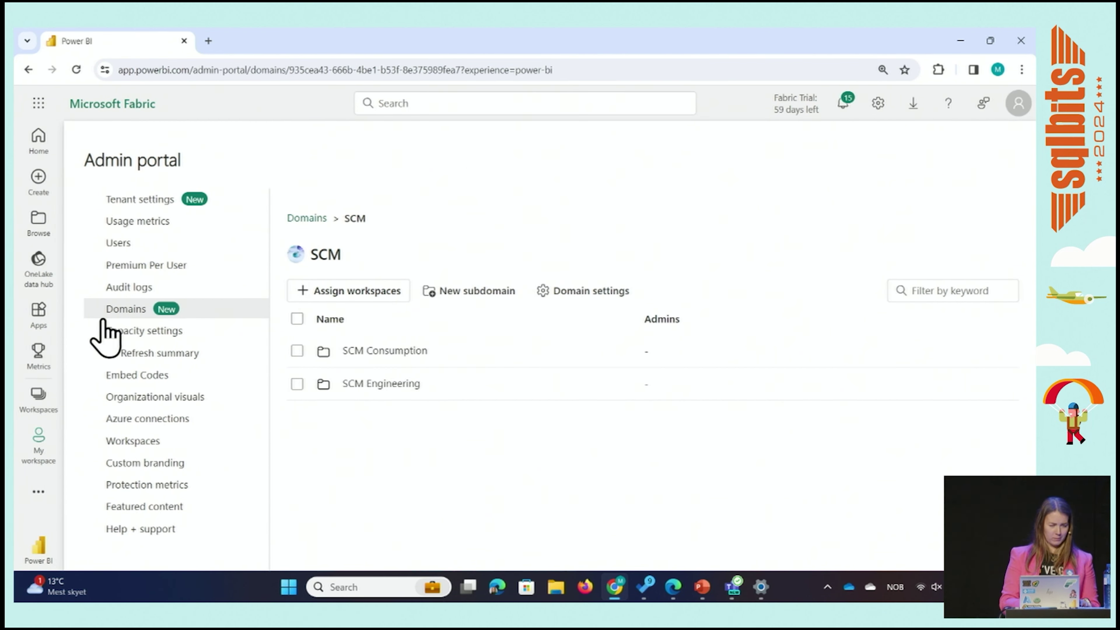
{"action": "left_click", "coordinate": [49, 278]}
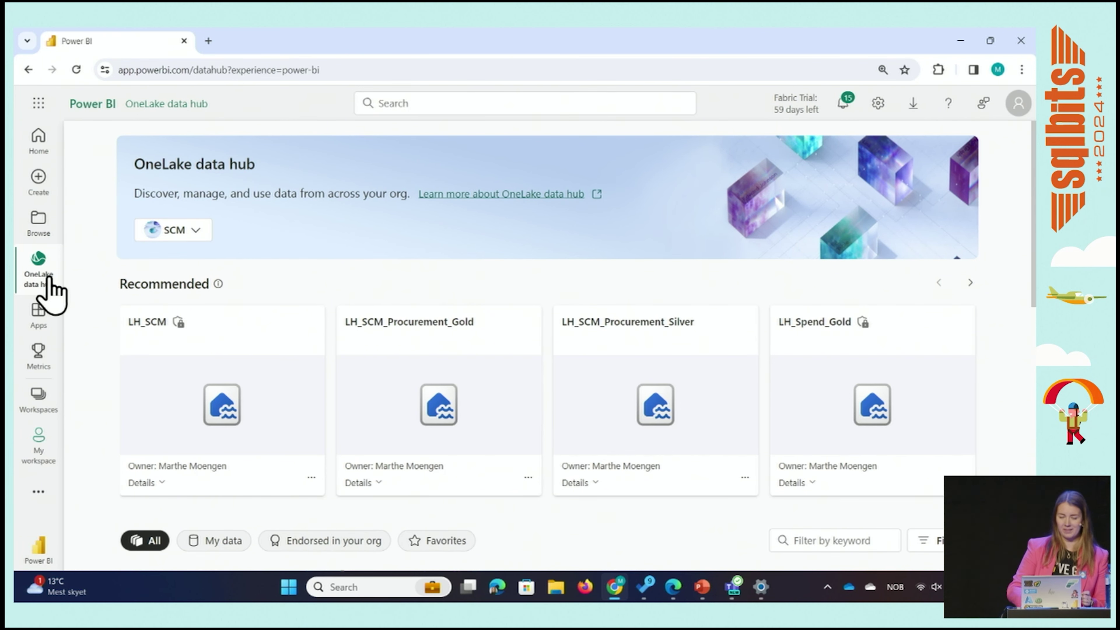
{"action": "left_click", "coordinate": [195, 233]}
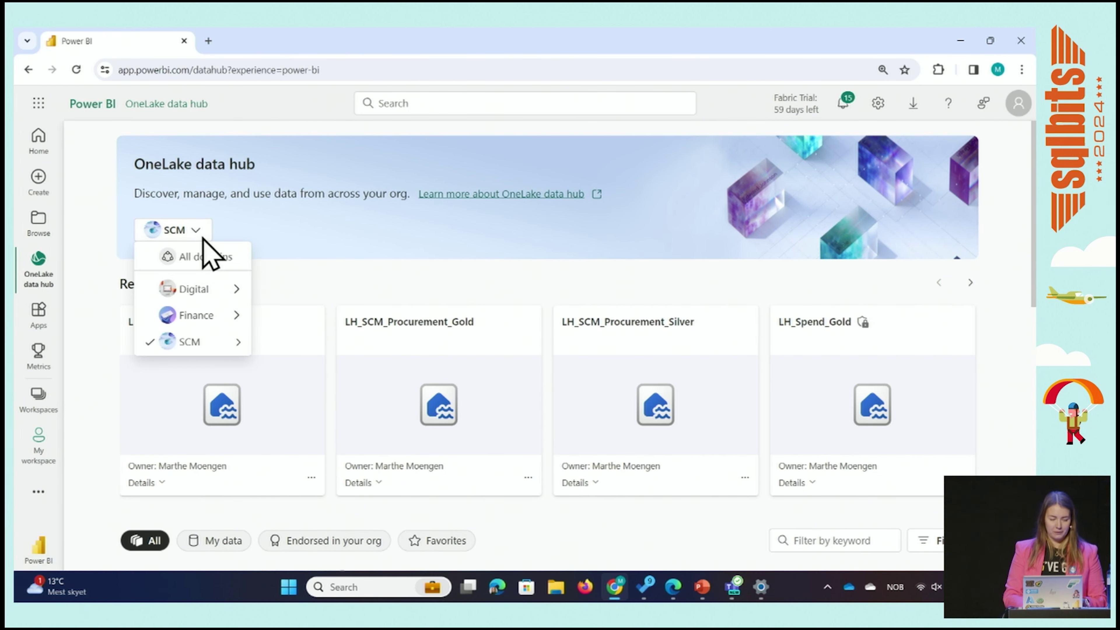
{"action": "left_click", "coordinate": [205, 258]}
{"action": "left_click", "coordinate": [192, 230]}
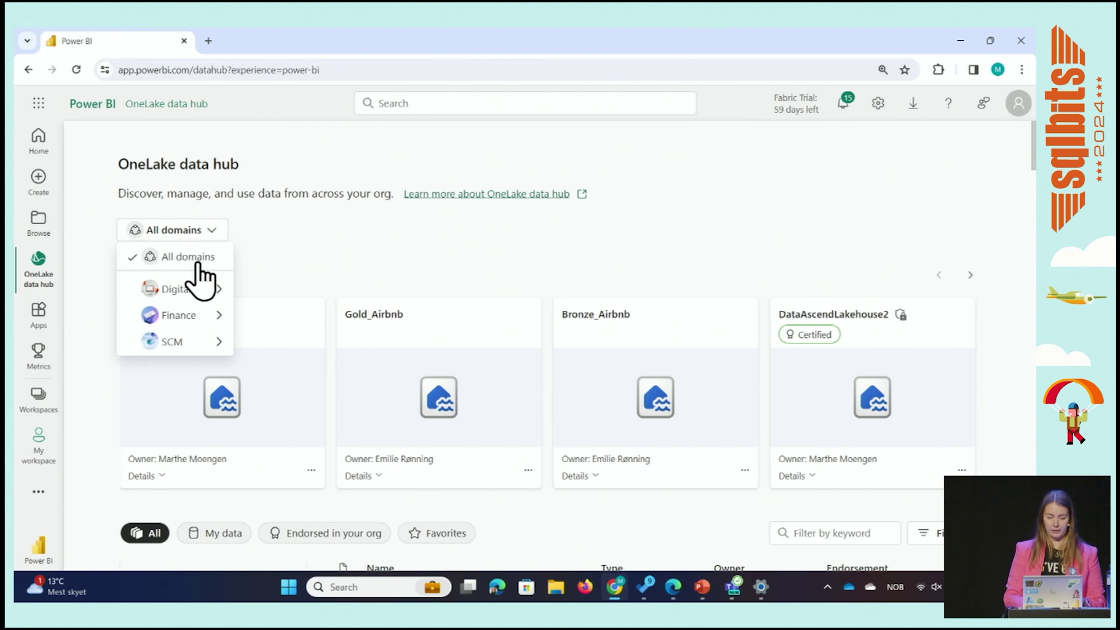
{"action": "mouse_move", "coordinate": [185, 343]}
{"action": "left_click", "coordinate": [262, 346]}
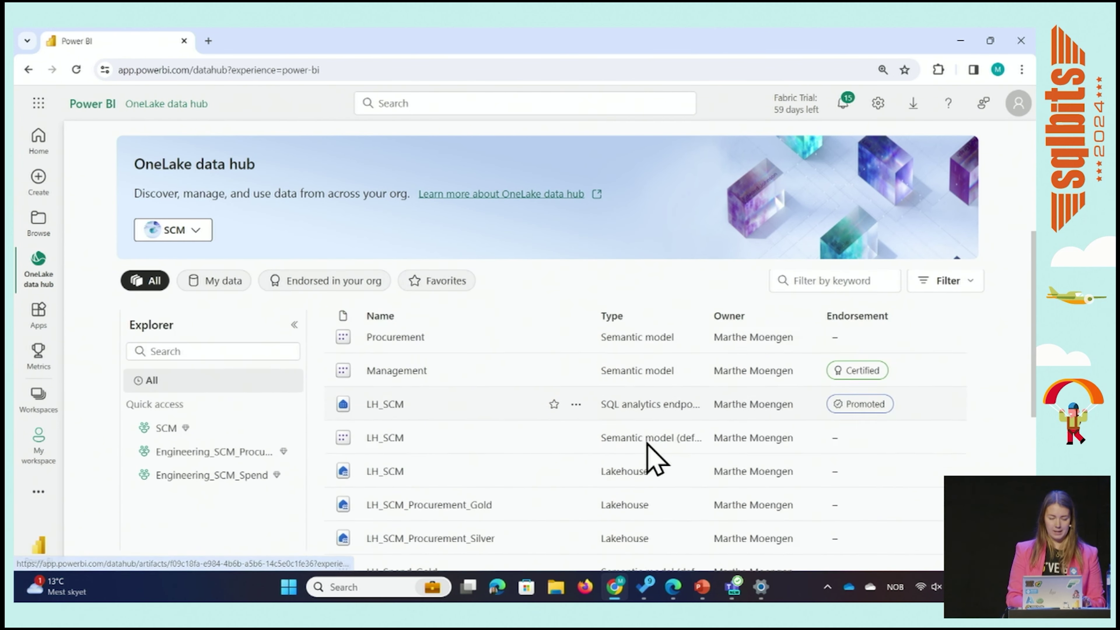
{"action": "scroll", "coordinate": [648, 443], "scroll_direction": "down", "scroll_amount": 1}
{"action": "scroll", "coordinate": [212, 516], "scroll_direction": "down", "scroll_amount": 2}
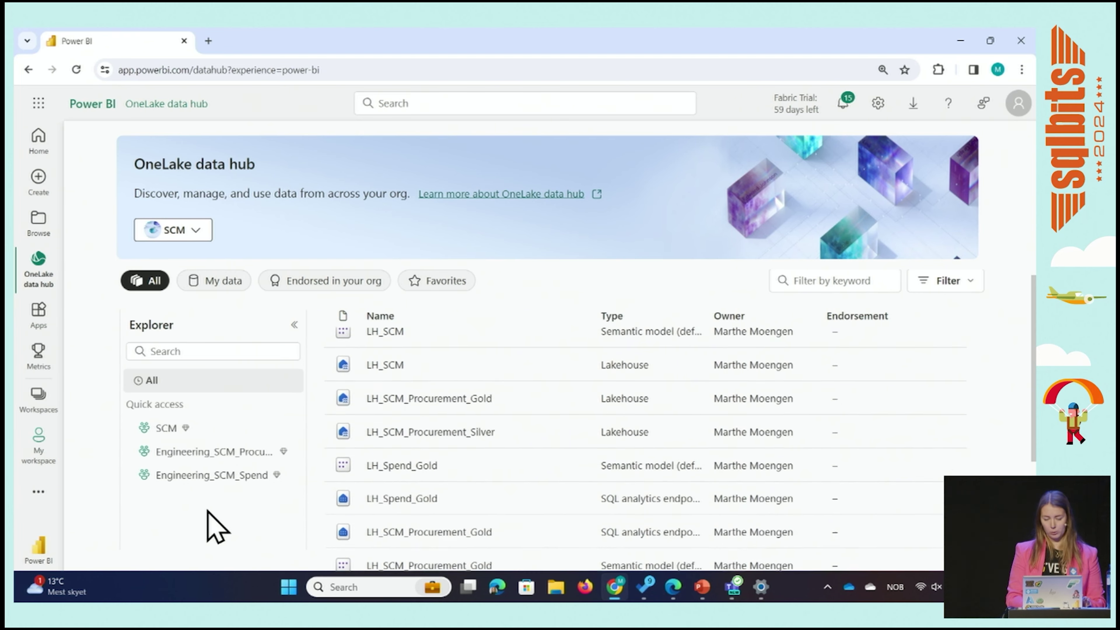
{"action": "scroll", "coordinate": [461, 487], "scroll_direction": "down", "scroll_amount": 1}
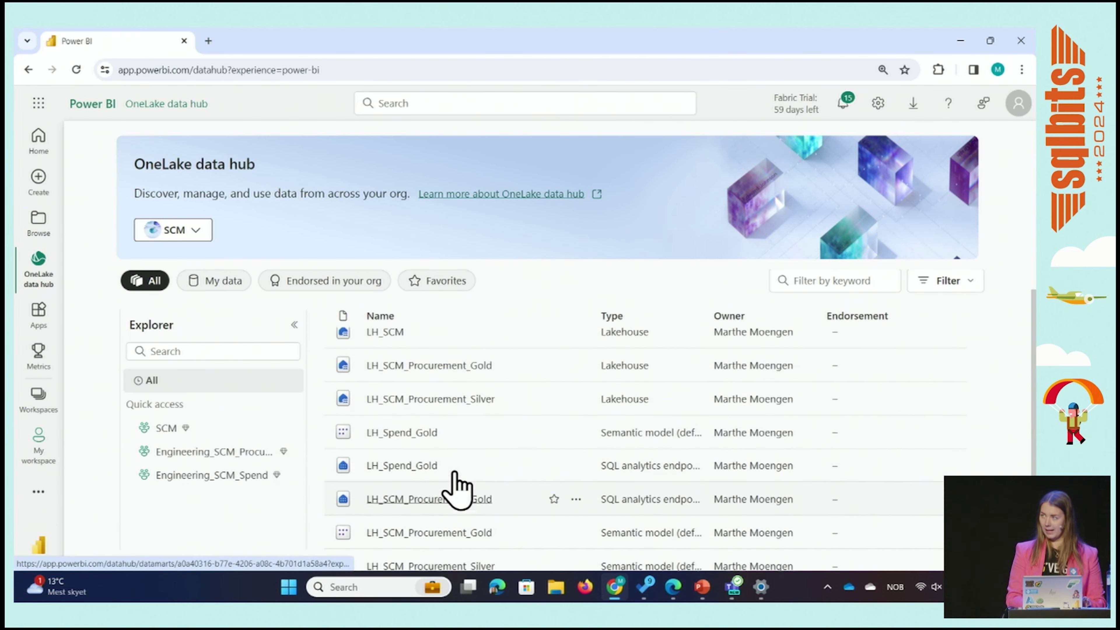
{"action": "scroll", "coordinate": [457, 487], "scroll_direction": "up", "scroll_amount": 5}
{"action": "scroll", "coordinate": [457, 487], "scroll_direction": "down", "scroll_amount": 2}
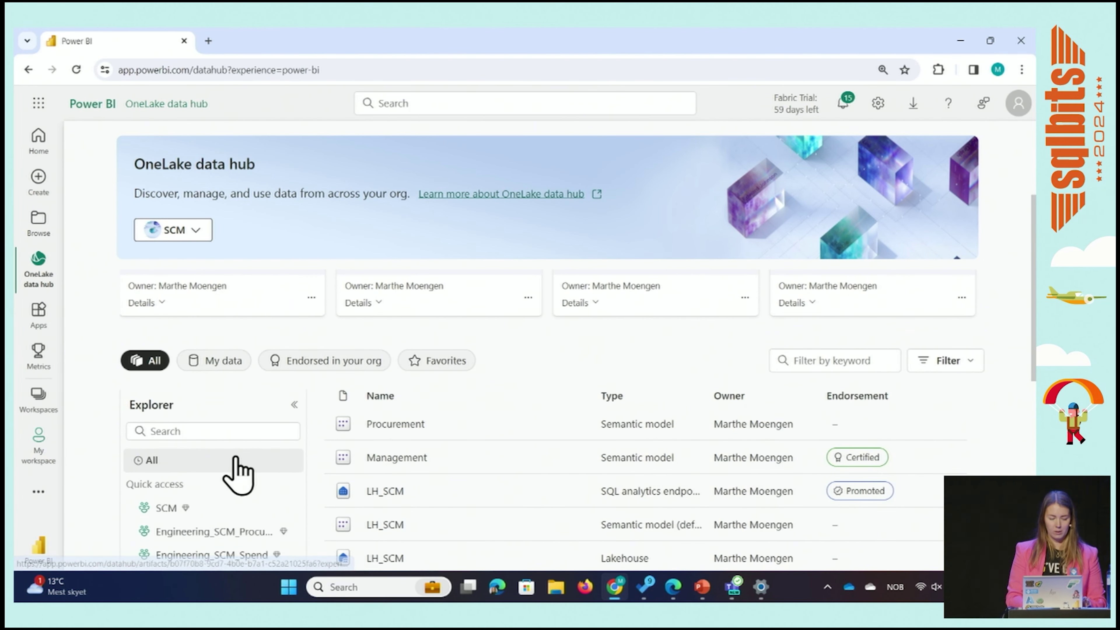
{"action": "scroll", "coordinate": [227, 533], "scroll_direction": "down", "scroll_amount": 3}
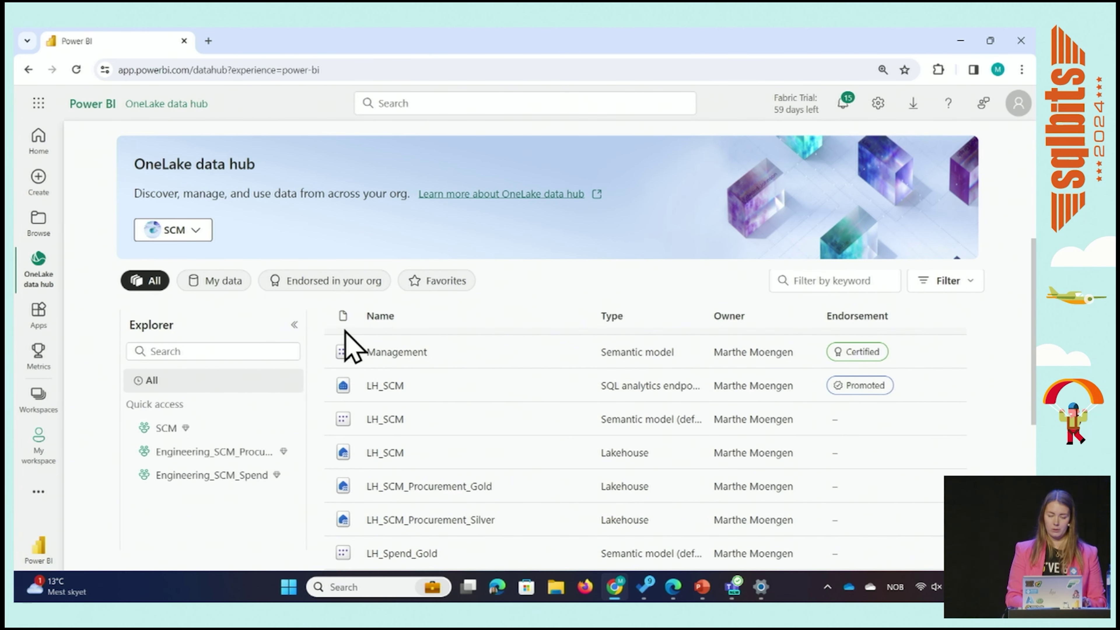
- Filter the OneLake data hub to 'Endorsed in your org' and open Management's actions menu
{"action": "left_click", "coordinate": [338, 281]}
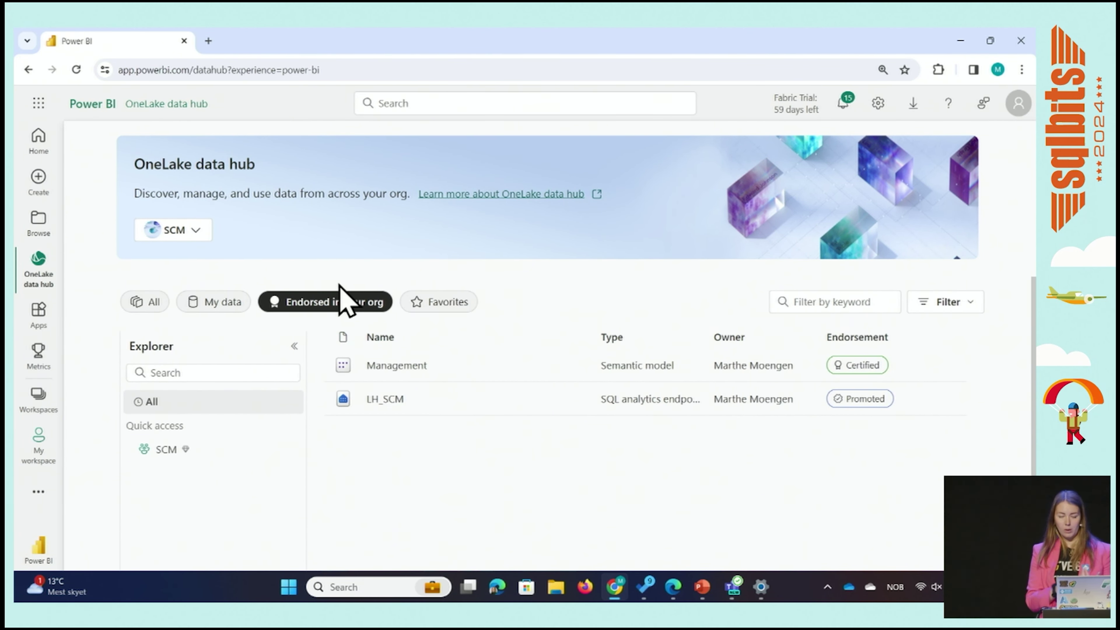
{"action": "mouse_move", "coordinate": [863, 374]}
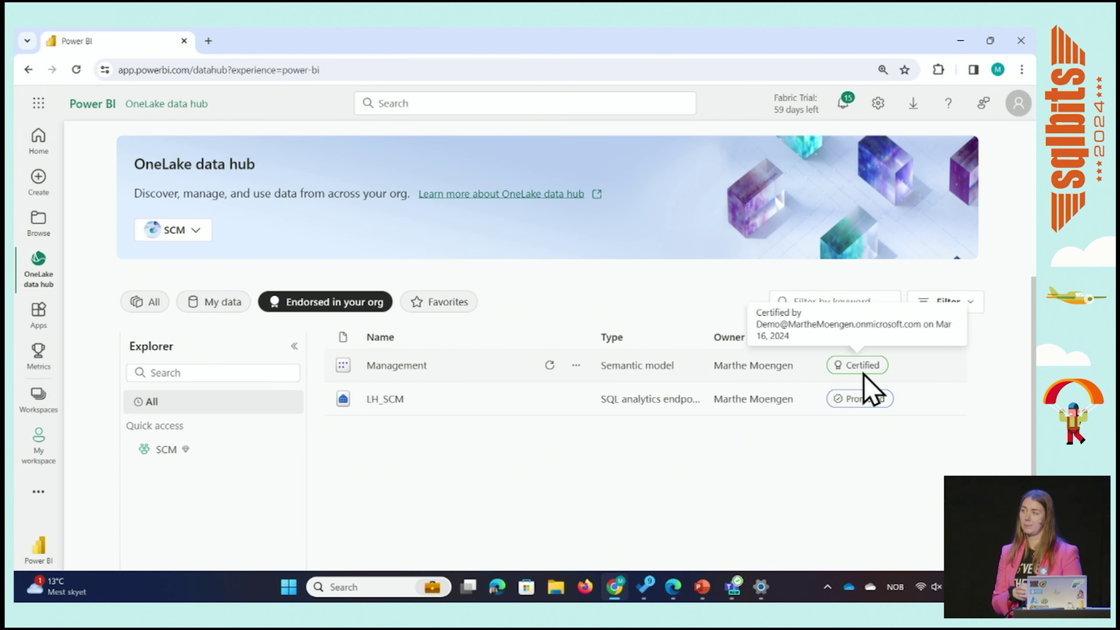
{"action": "mouse_move", "coordinate": [862, 400]}
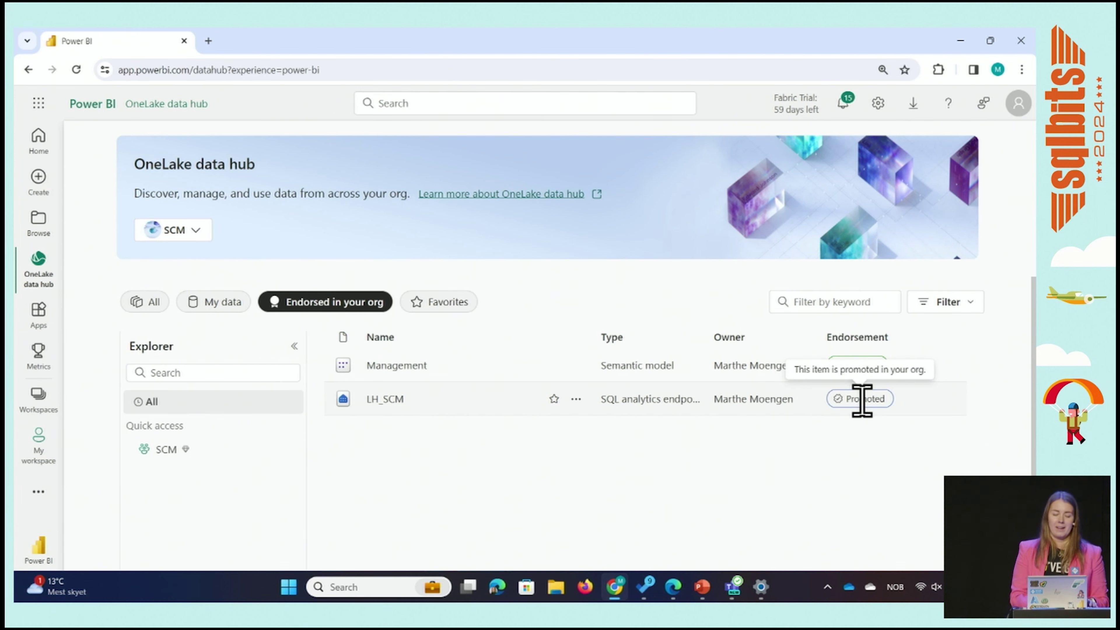
{"action": "left_click", "coordinate": [572, 369]}
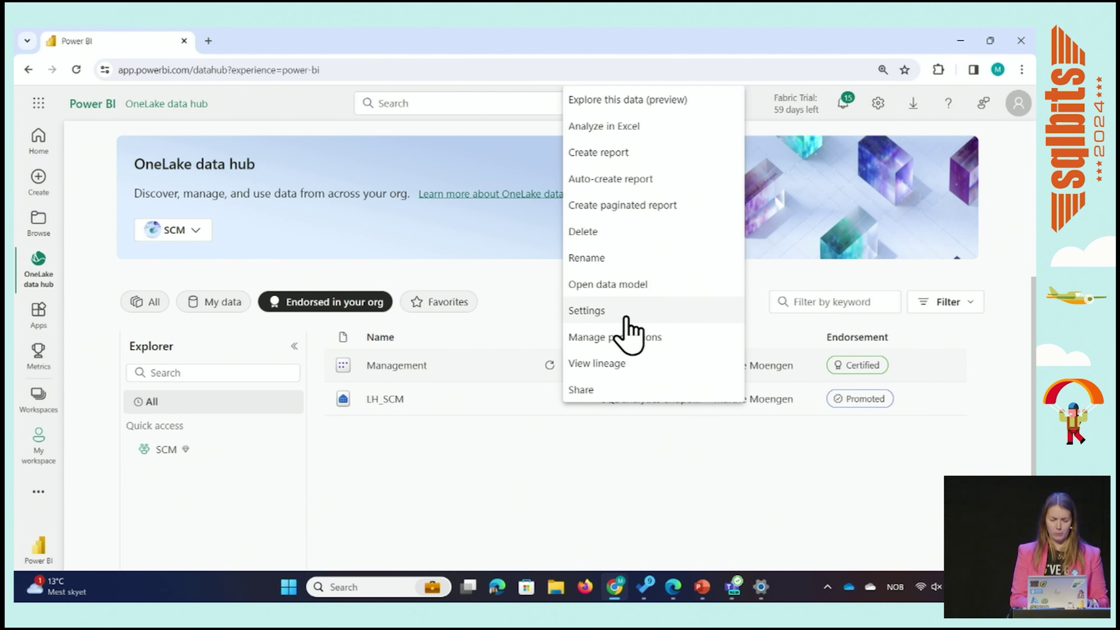
- Show the Management semantic model's lineage and close the 'Impacted by this Semantic model' panel
{"action": "left_click", "coordinate": [642, 366]}
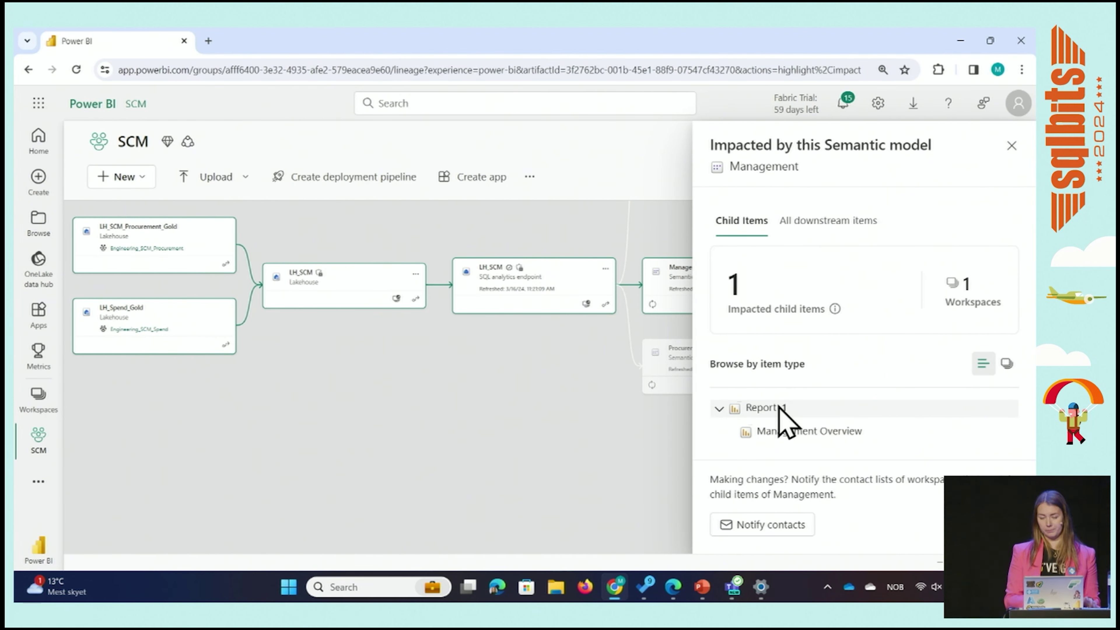
{"action": "left_click", "coordinate": [1013, 146]}
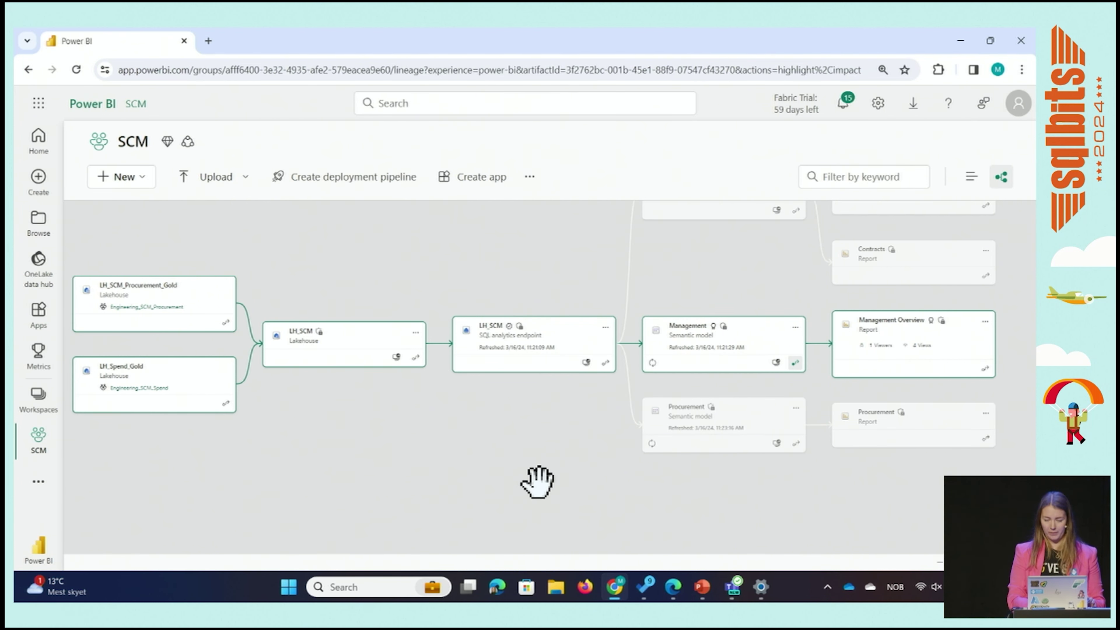
{"action": "mouse_move", "coordinate": [723, 327]}
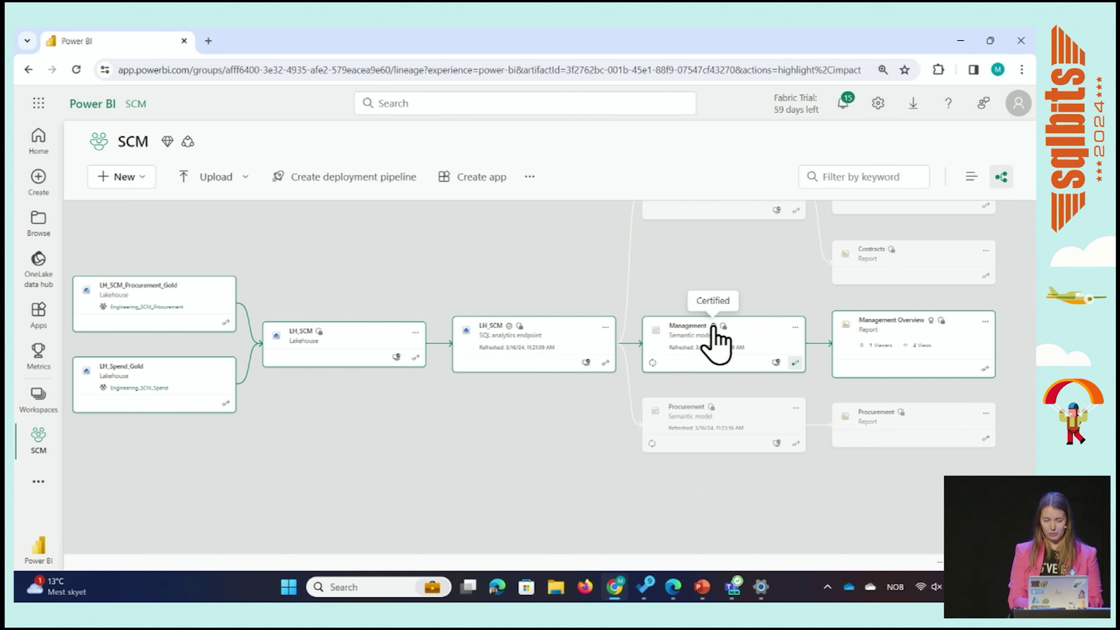
{"action": "mouse_move", "coordinate": [521, 328]}
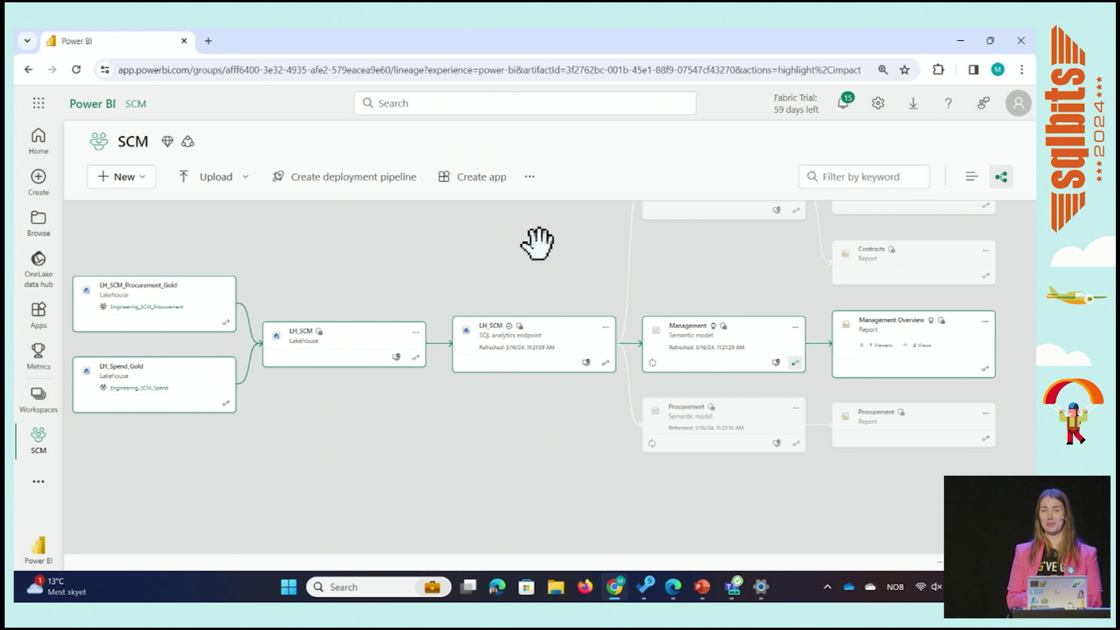
{"action": "scroll", "coordinate": [537, 242], "scroll_direction": "up", "scroll_amount": 1}
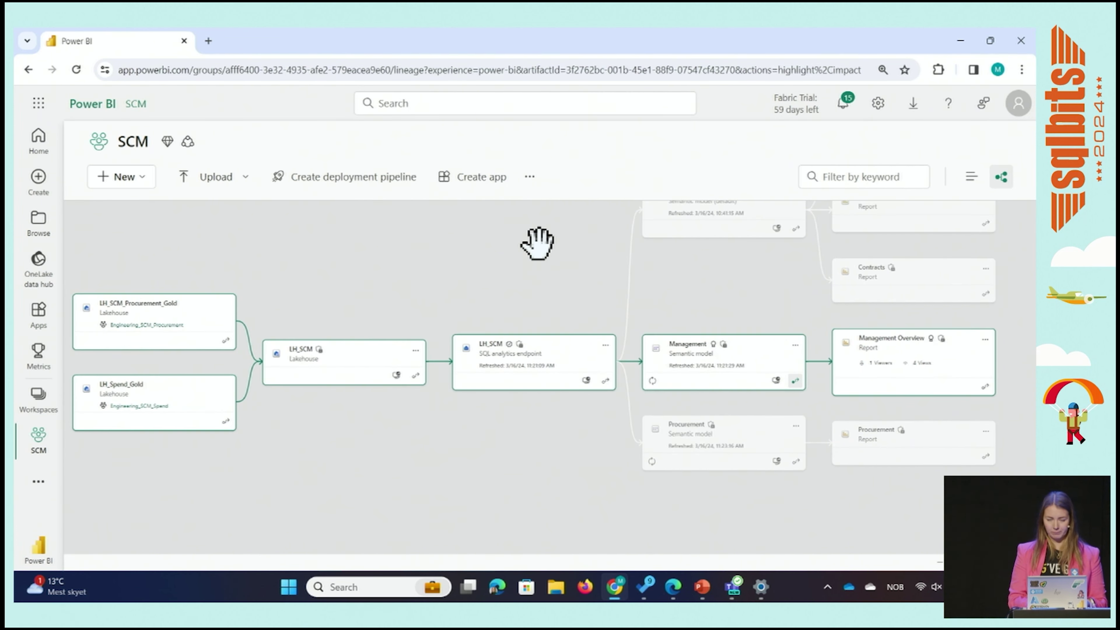
- Go to Microsoft Purview hub (preview) under Governance and insights in the Settings menu
{"action": "left_click", "coordinate": [888, 103]}
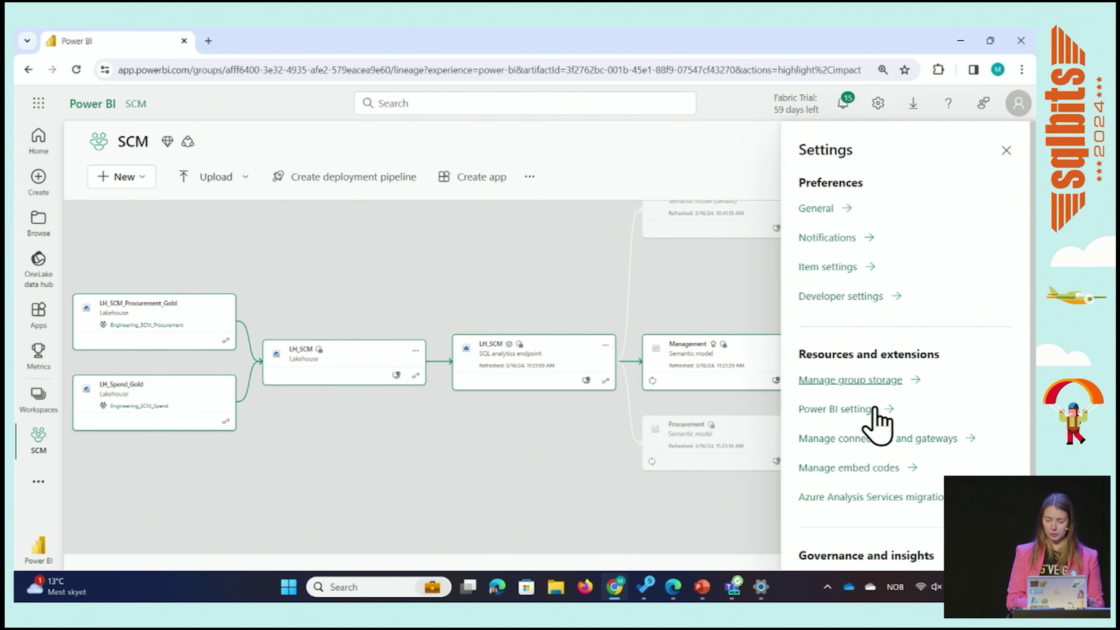
{"action": "scroll", "coordinate": [878, 425], "scroll_direction": "down", "scroll_amount": 2}
{"action": "left_click", "coordinate": [851, 559]}
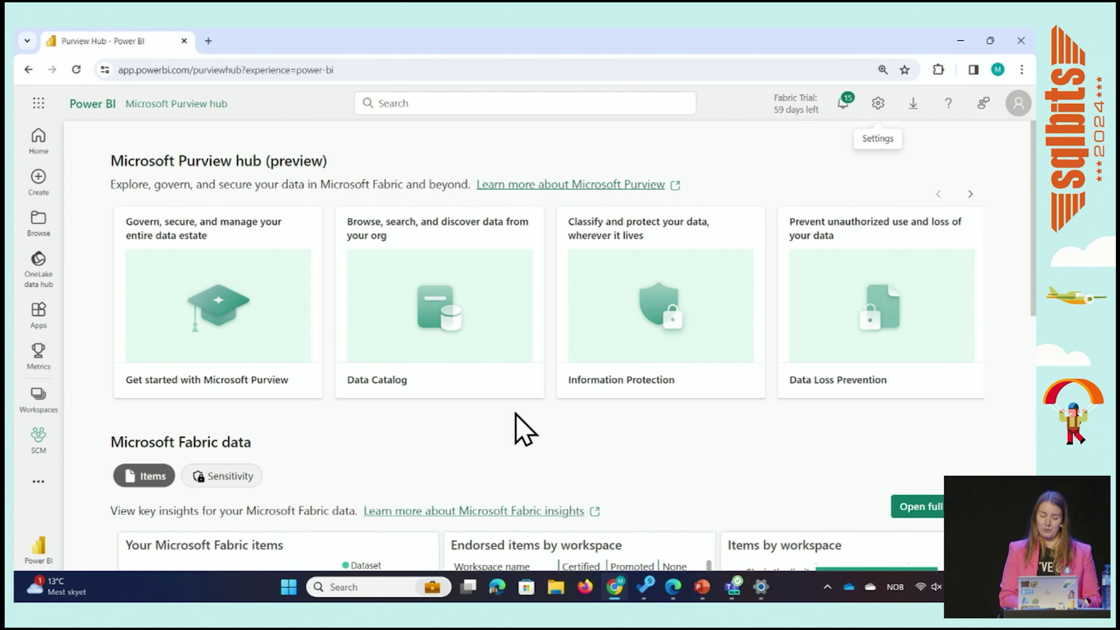
- Open the full Purview hub report from the Microsoft Fabric data section
{"action": "scroll", "coordinate": [515, 414], "scroll_direction": "down", "scroll_amount": 5}
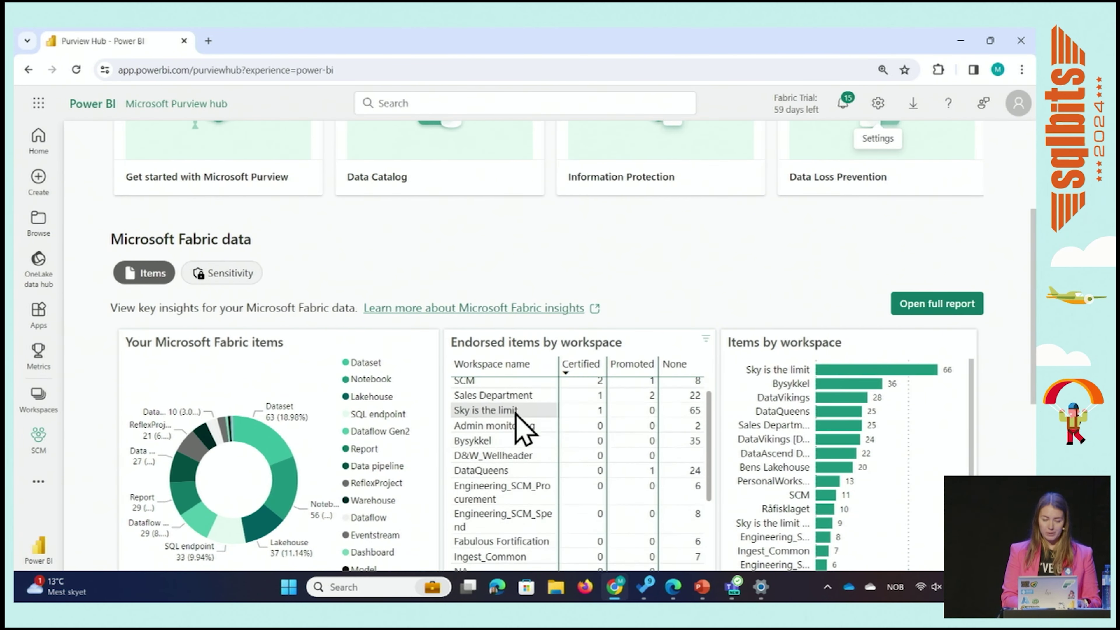
{"action": "scroll", "coordinate": [518, 414], "scroll_direction": "down", "scroll_amount": 1}
{"action": "scroll", "coordinate": [630, 293], "scroll_direction": "down", "scroll_amount": 3}
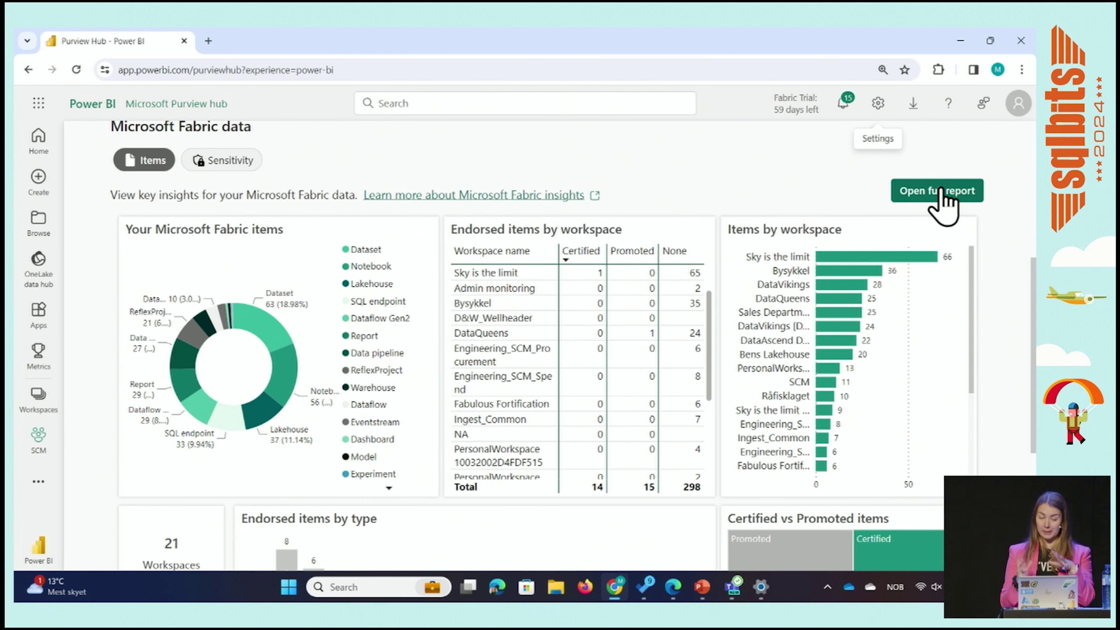
{"action": "left_click", "coordinate": [942, 197]}
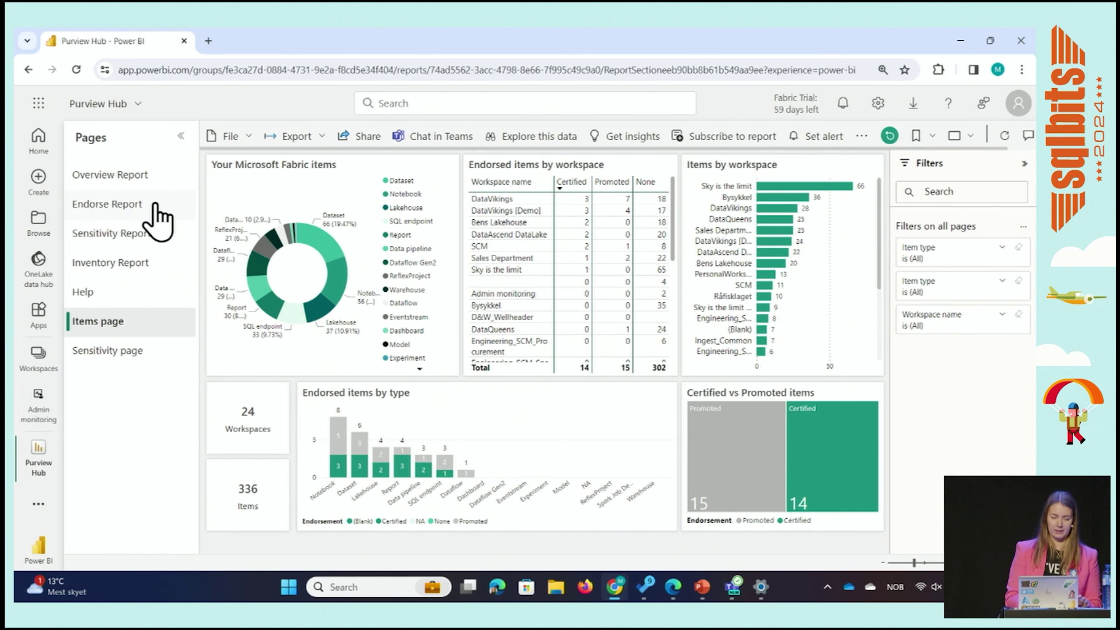
- Show the Endorse Report page (15 promoted, 14 certified) and extend the desktop to a second display
{"action": "left_click", "coordinate": [139, 188]}
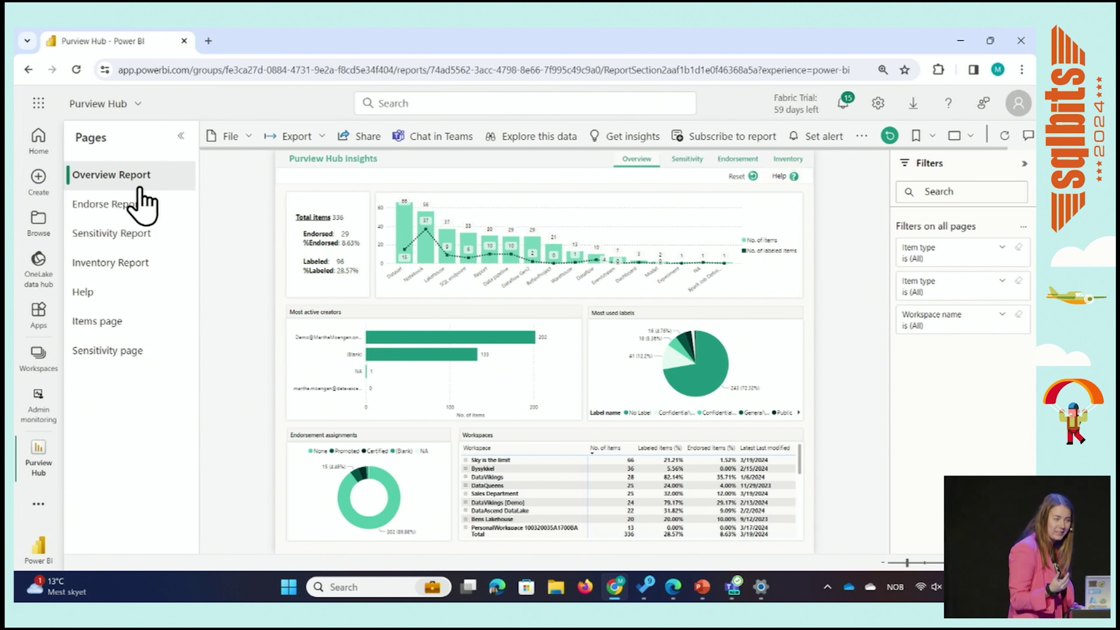
{"action": "left_click", "coordinate": [128, 212]}
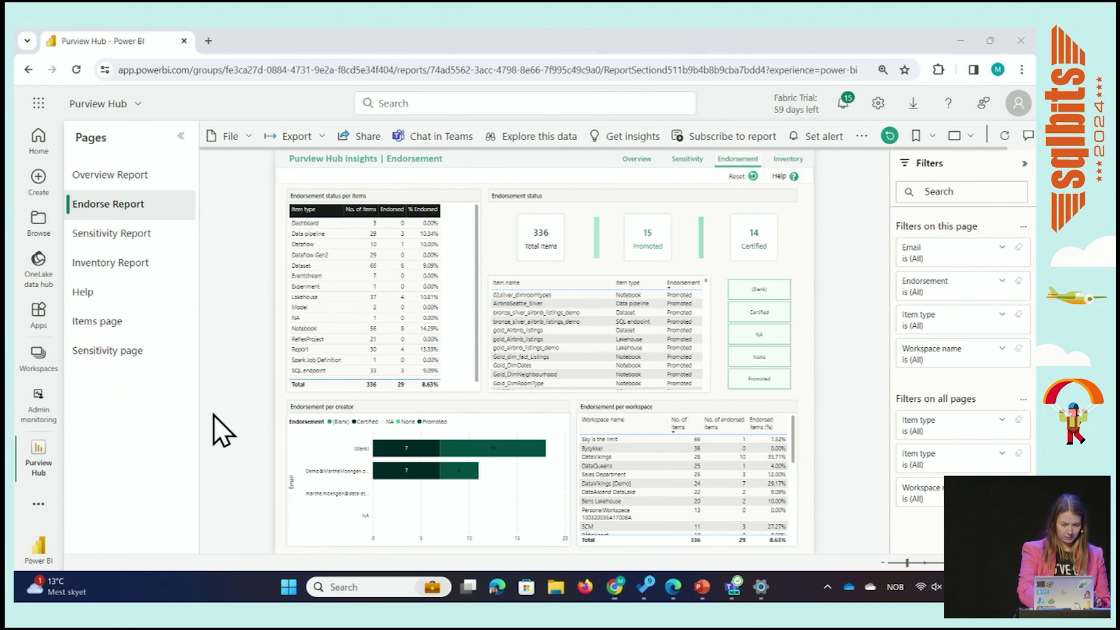
{"action": "key", "text": "super+p"}
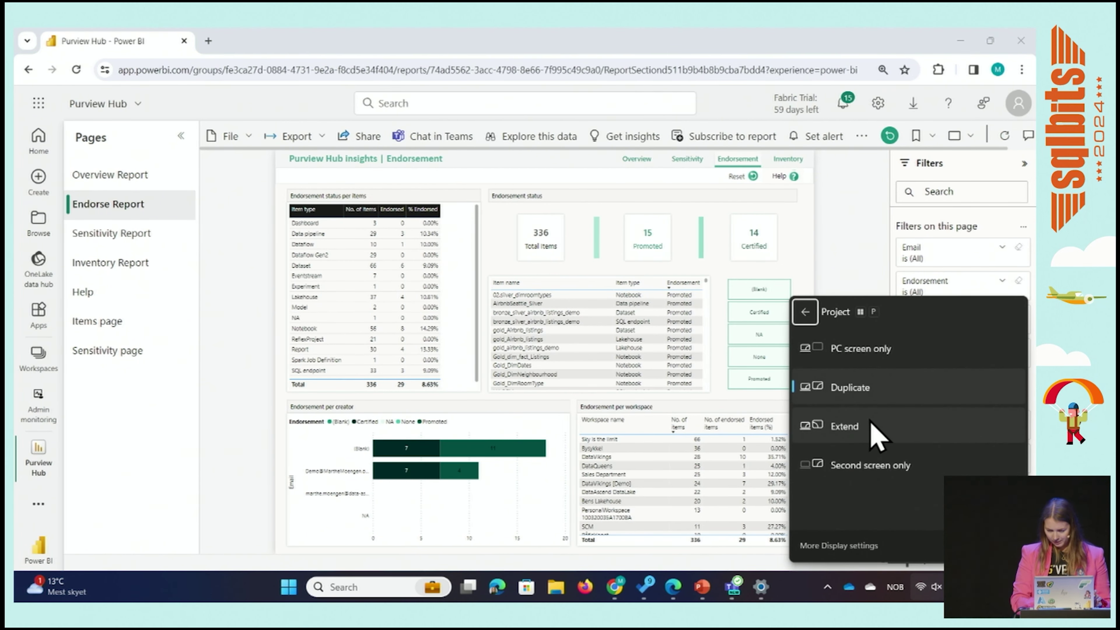
{"action": "left_click", "coordinate": [843, 426]}
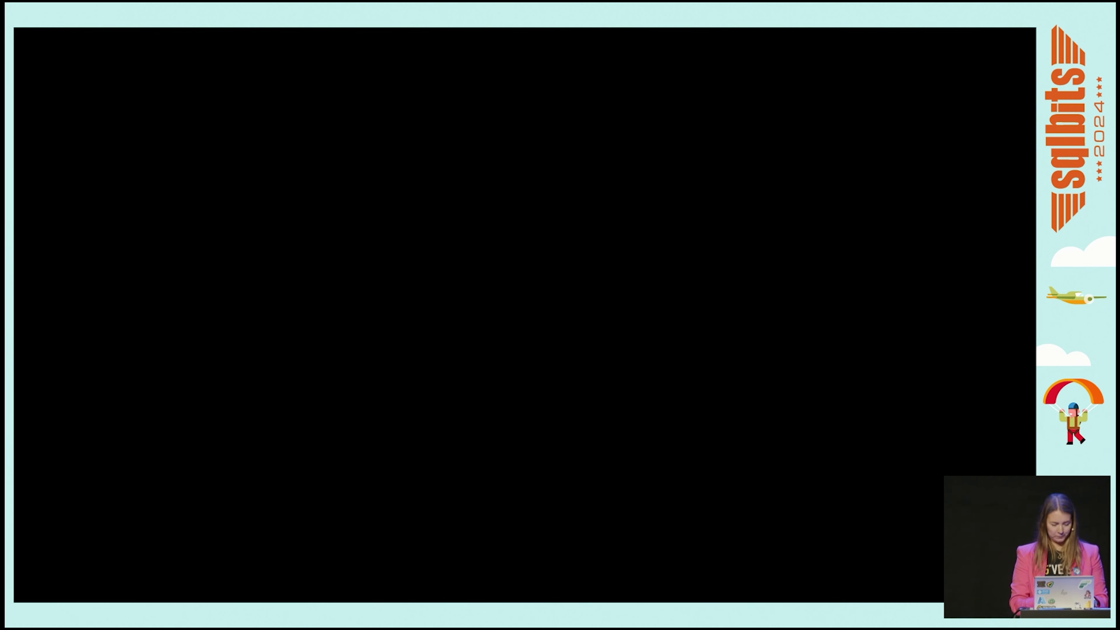